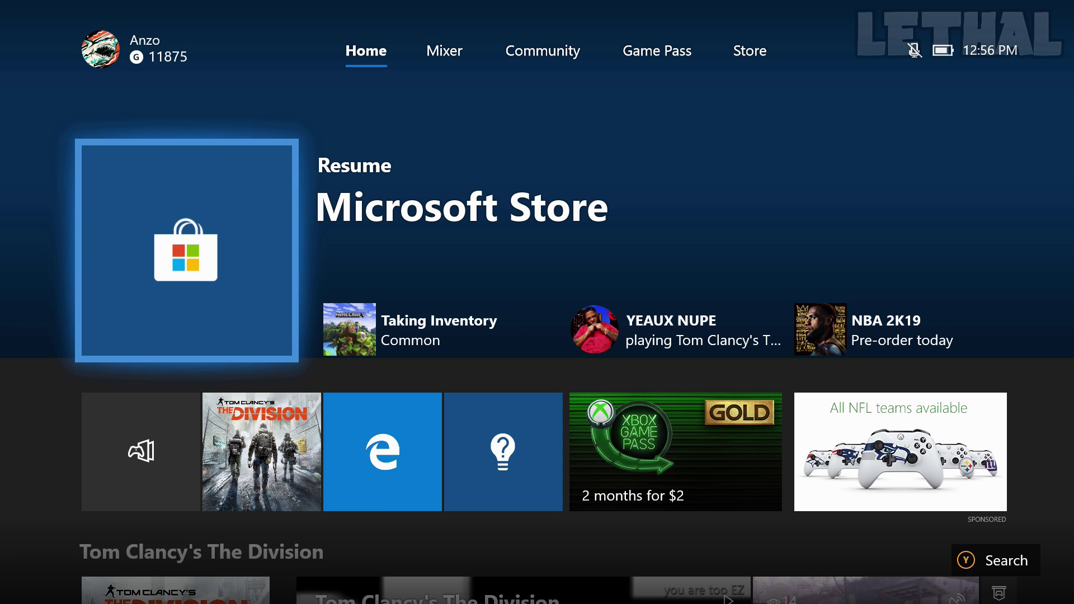
Go to the Store section of the dashboard and open its search
key(Right)
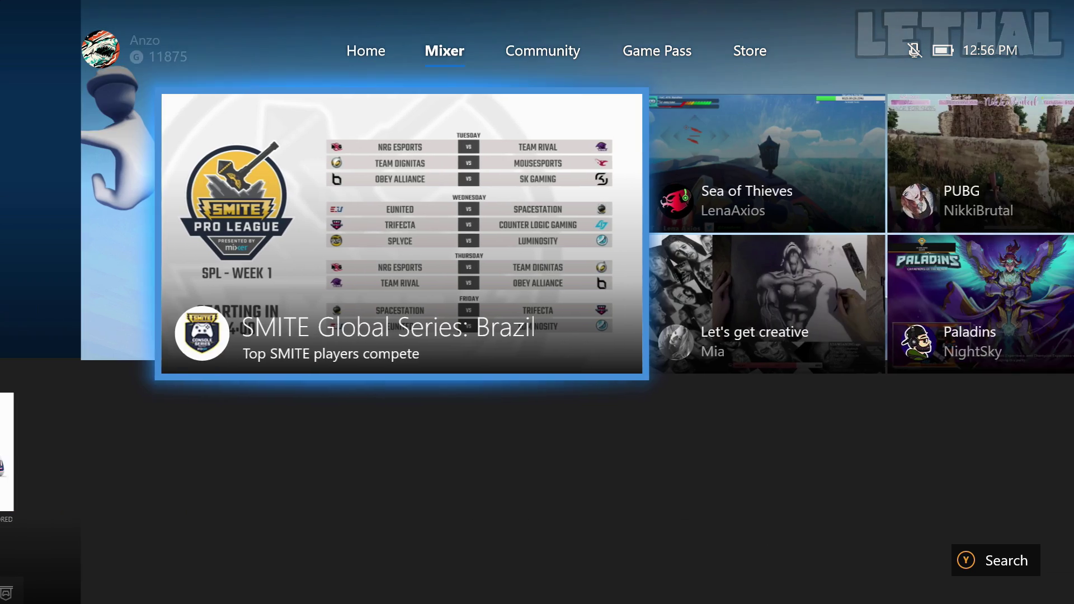
key(Right)
key(Right)
key(Right)
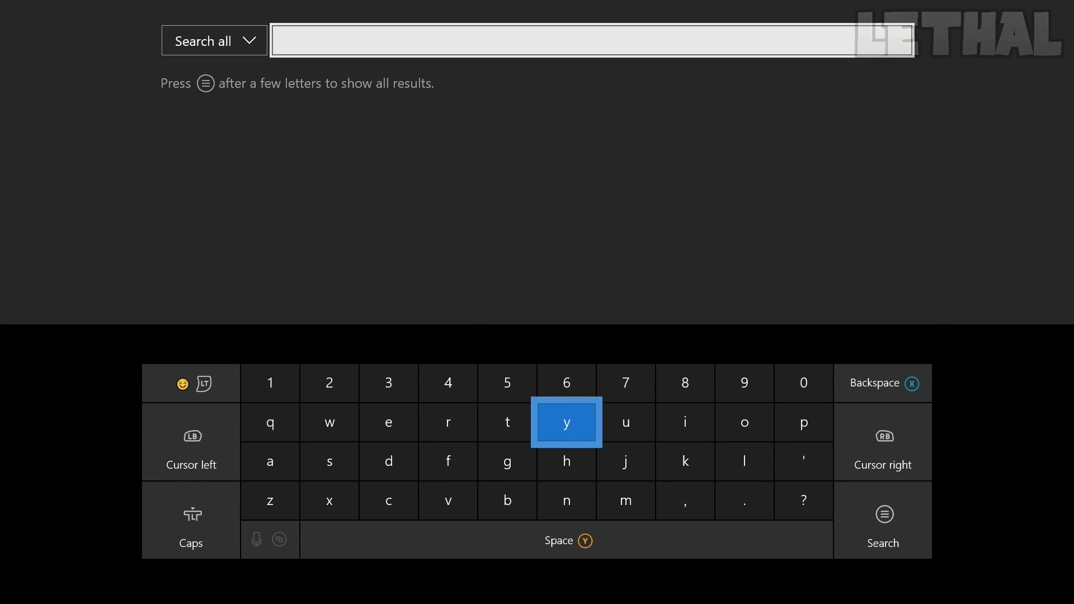
Enter "modern" followed by a space as the start of the search query
key(Down)
key(Right)
key(Down)
key(Return)
key(Right)
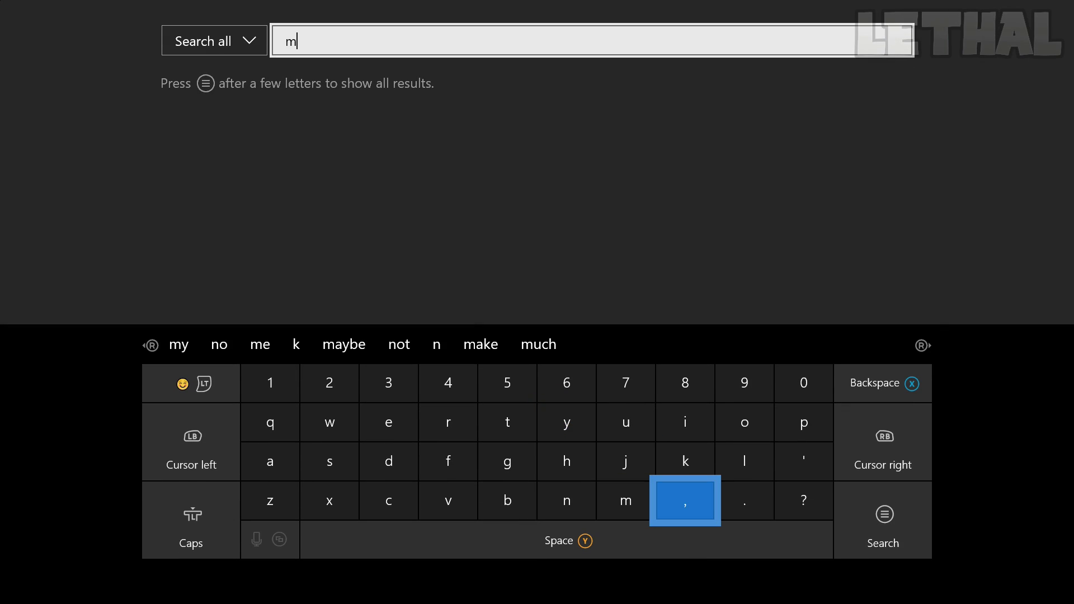
key(Up)
key(Right)
key(Up)
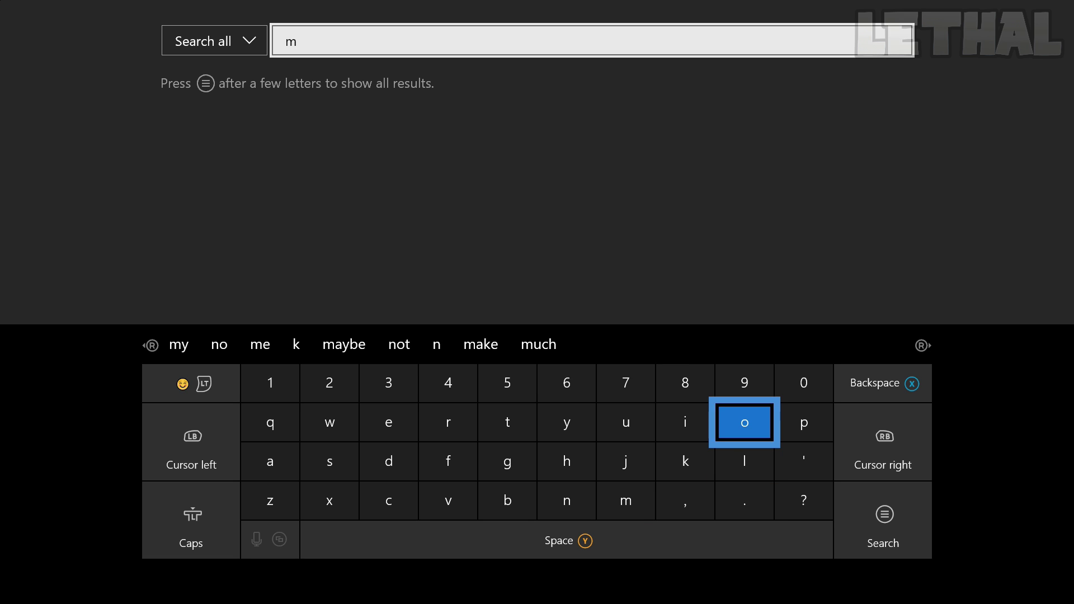
key(Return)
key(Left)
key(Left)
key(Left)
key(Left)
key(Left)
key(Left)
key(Down)
key(Return)
key(Up)
key(Return)
key(Right)
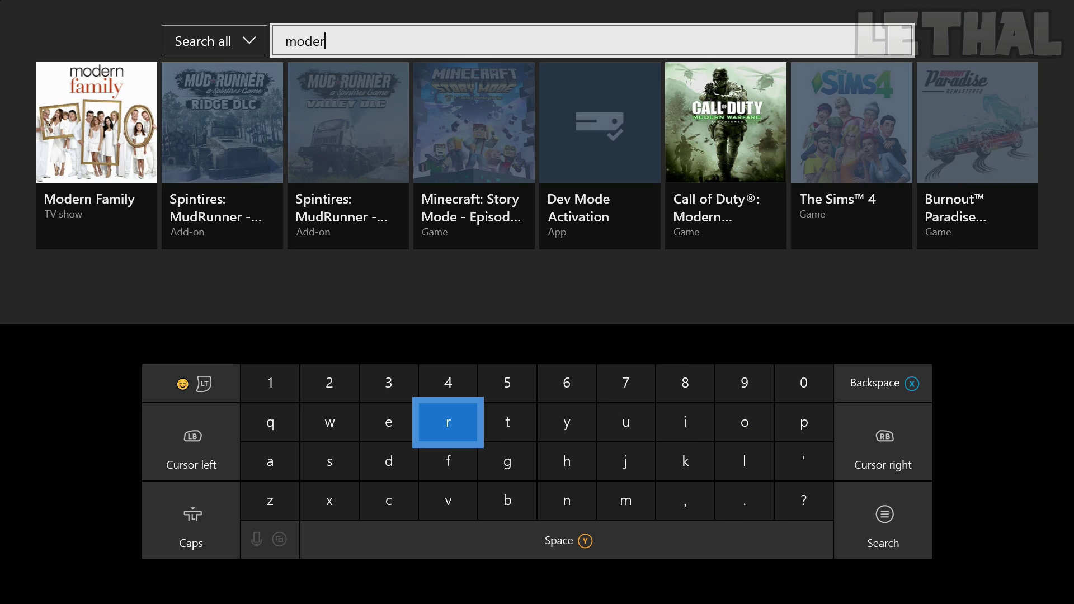
key(Return)
key(Right)
key(Down)
key(Right)
key(Down)
key(Return)
key(space)
Complete the query as "modern warfare 2" and show all results
key(Left)
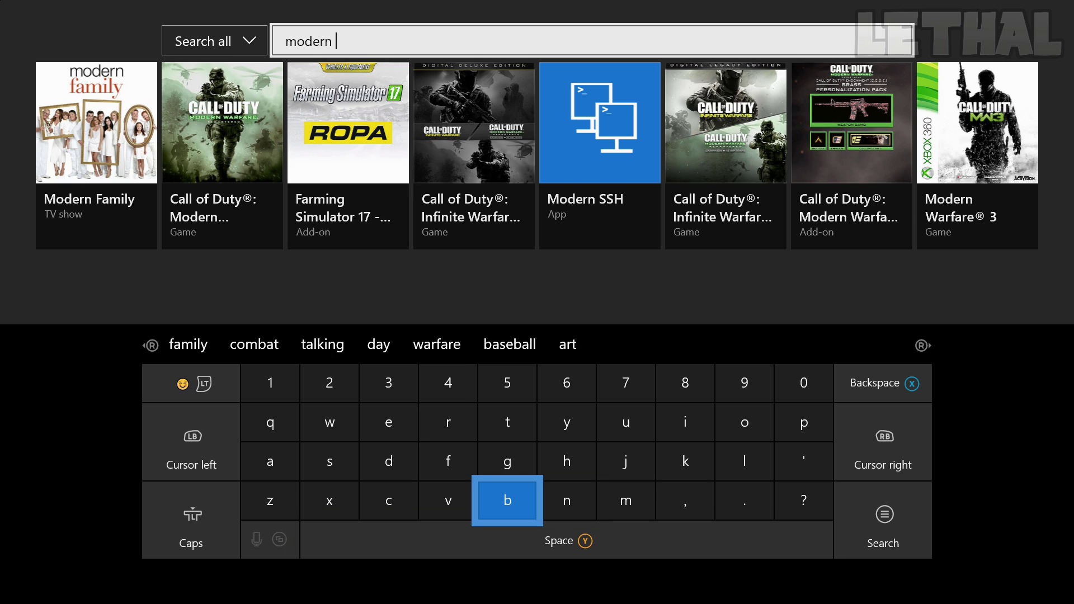
key(Left)
key(Left)
key(Left)
key(Up)
key(Up)
key(Return)
key(Left)
key(Down)
key(Return)
key(Right)
key(Right)
key(Up)
key(Right)
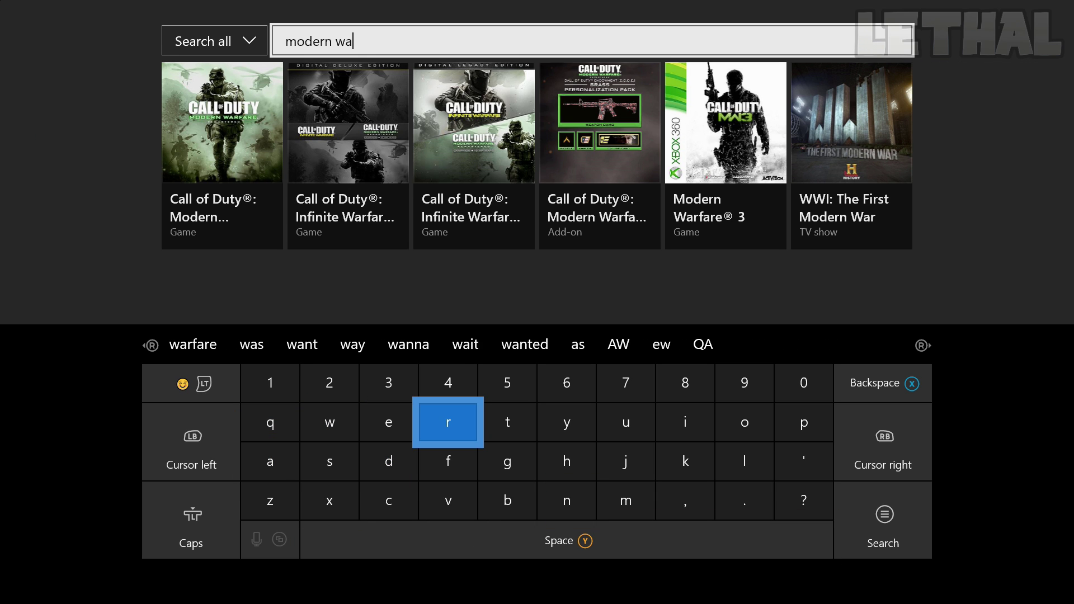
key(Return)
key(Left)
key(Down)
key(Right)
key(Return)
key(Left)
key(Left)
key(Left)
key(Return)
key(Right)
key(Right)
key(Up)
key(Right)
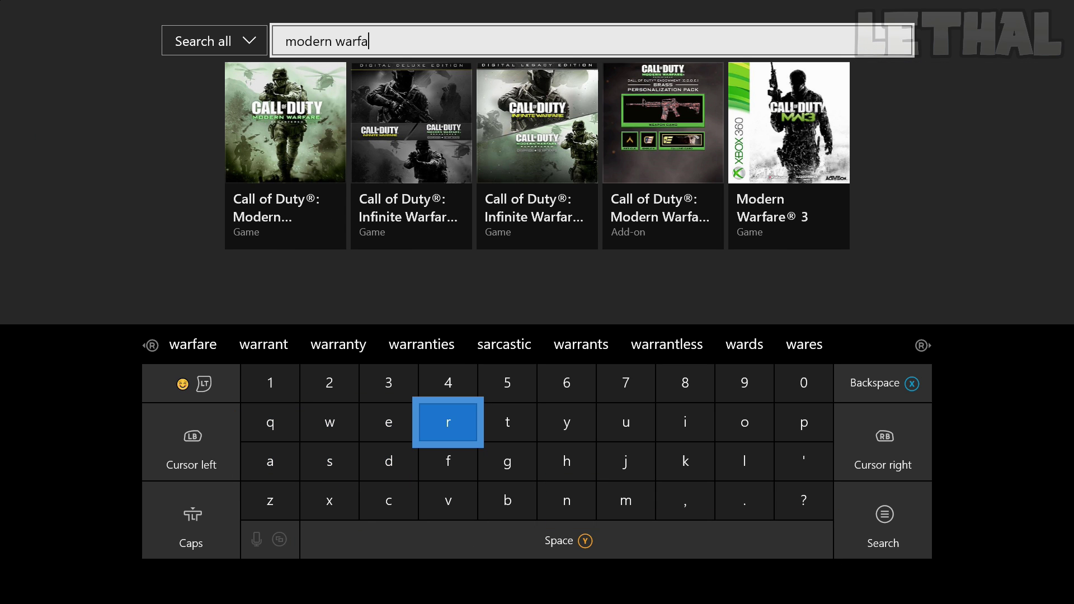
key(Return)
key(Left)
key(Return)
key(Left)
key(space)
key(Up)
key(Return)
key(Menu)
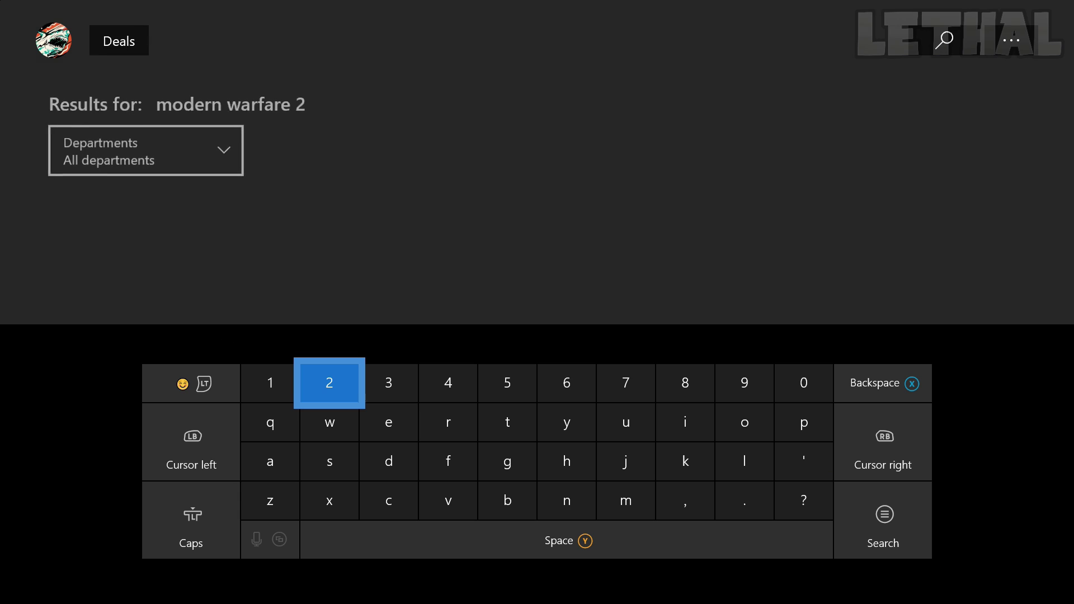
Open the store page of the Xbox 360 game Modern Warfare 2 from the Games results
key(Down)
key(Right)
key(Right)
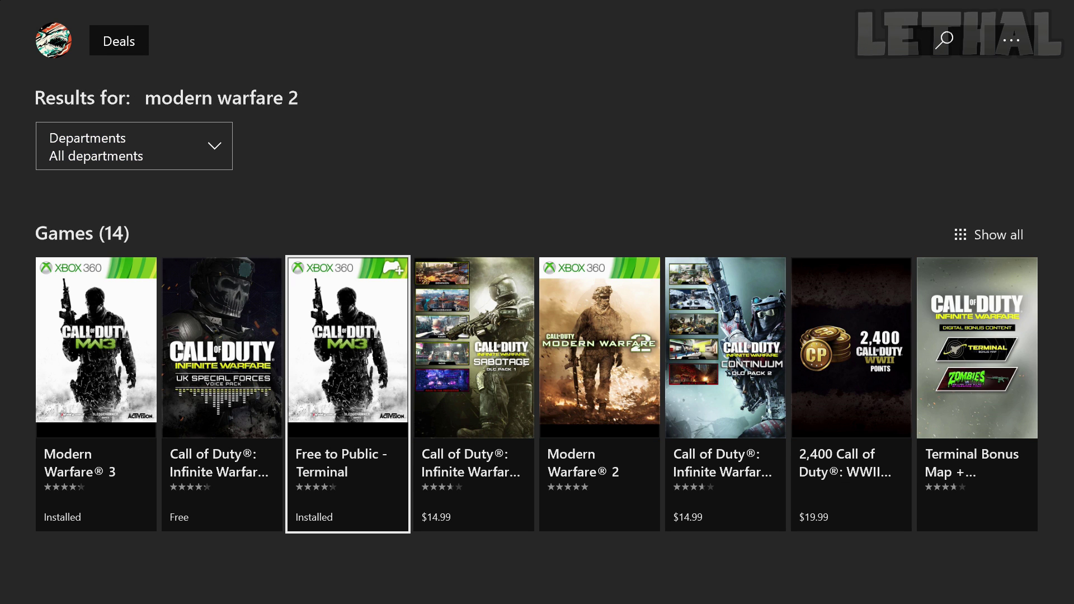
key(Right)
key(Right)
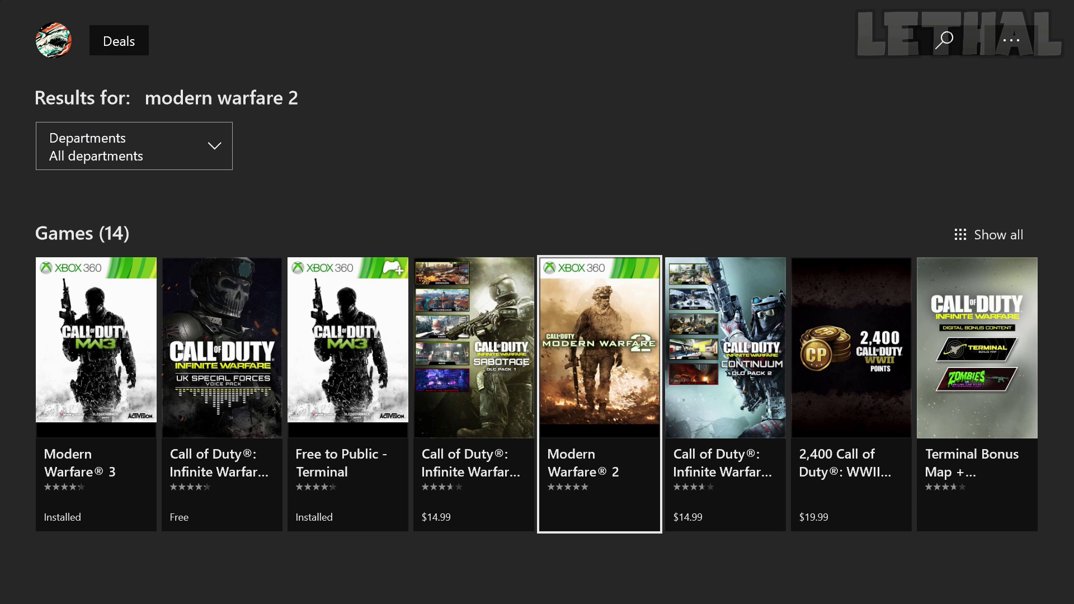
key(Return)
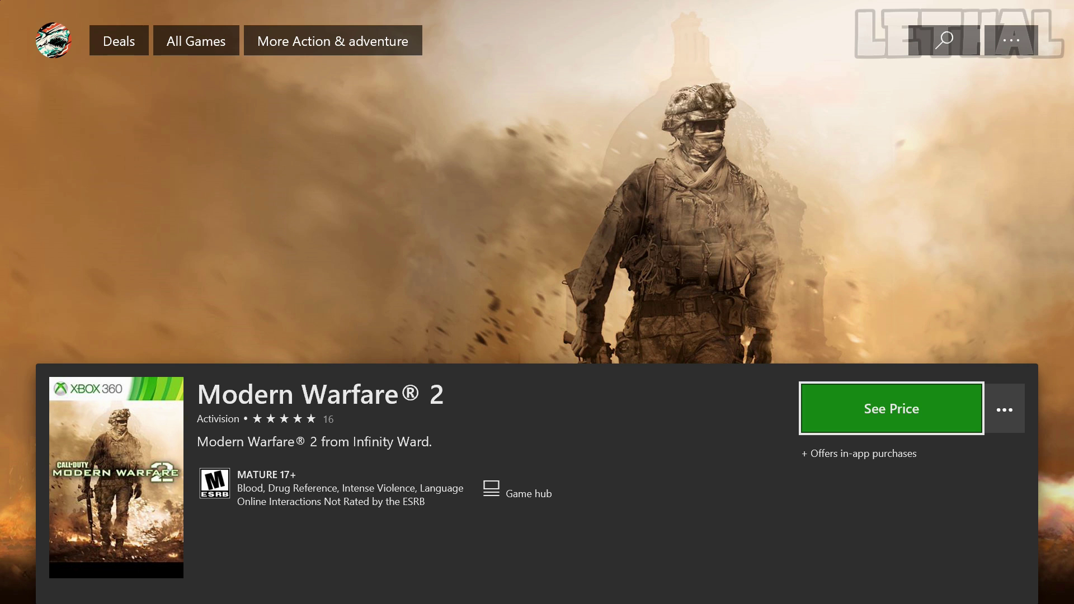
Check the price of Modern Warfare 2 and back out of the purchase offer
key(Return)
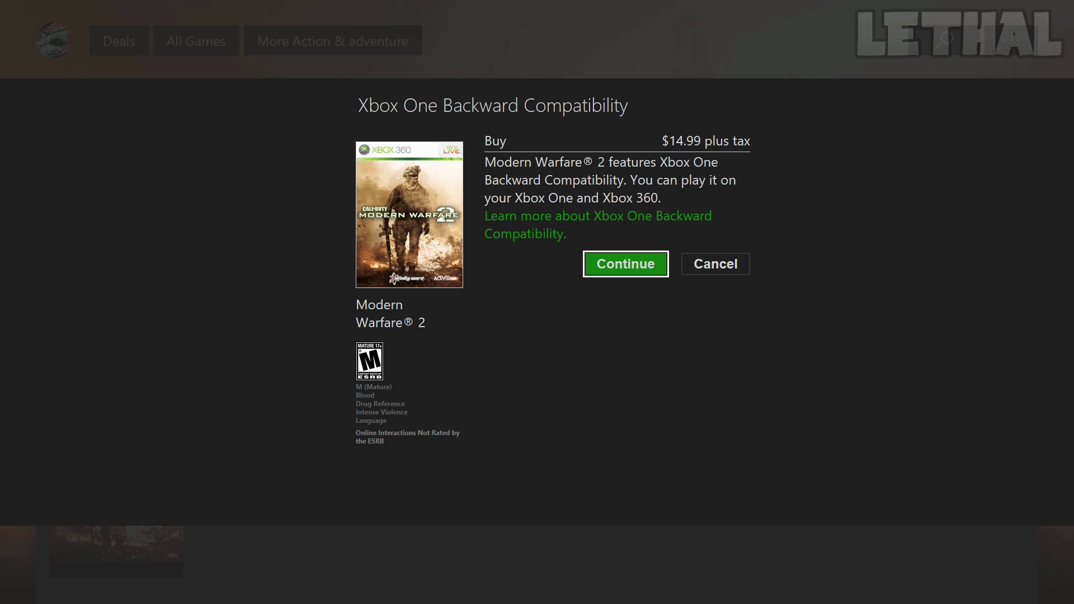
key(Right)
key(Return)
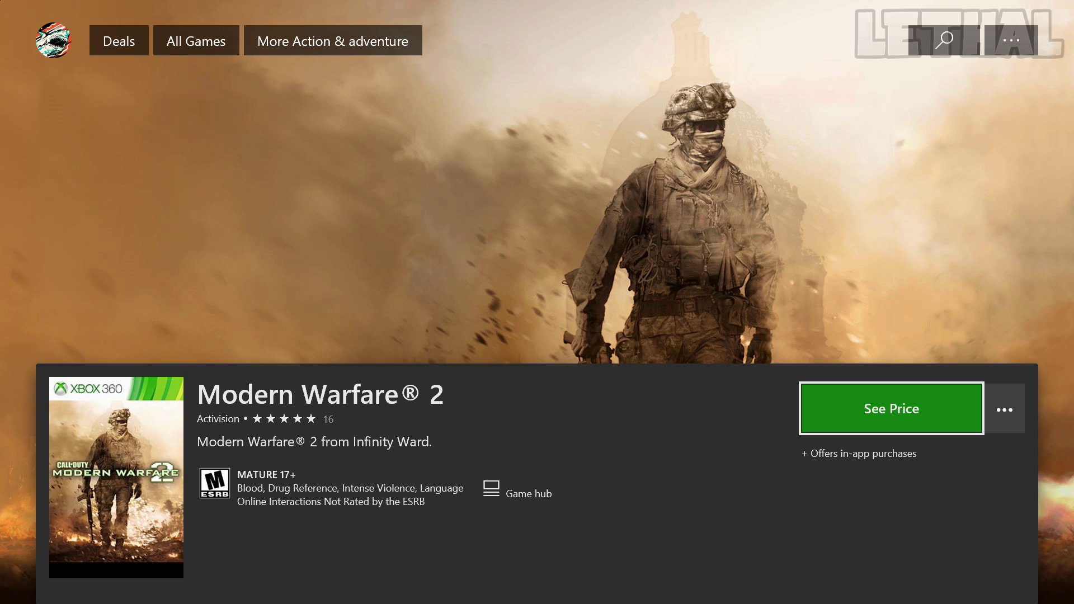
Go to the Game hub of Modern Warfare 2 from its store page
click(517, 490)
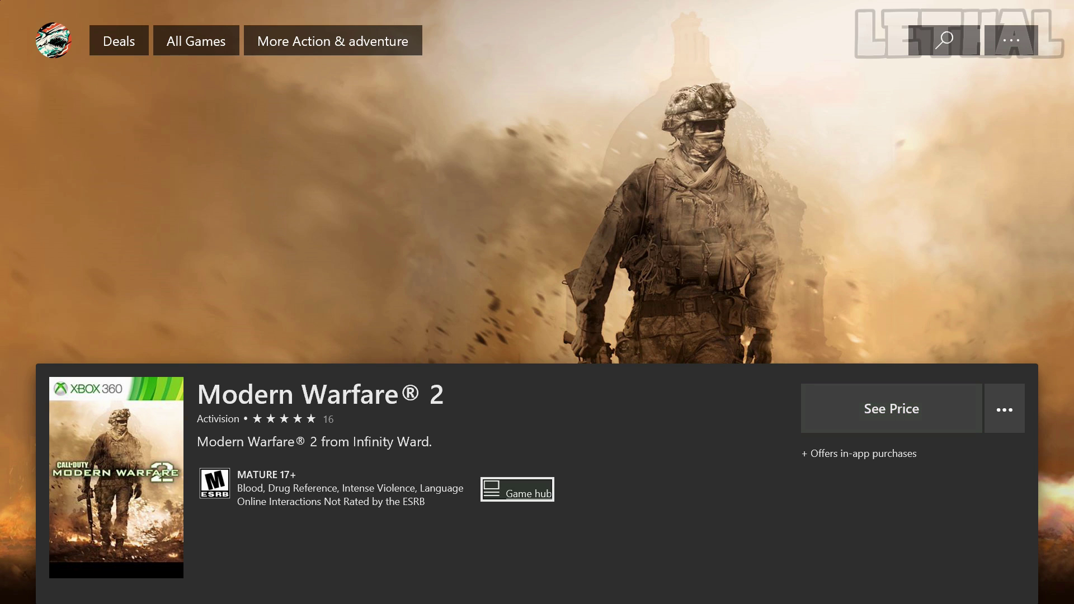